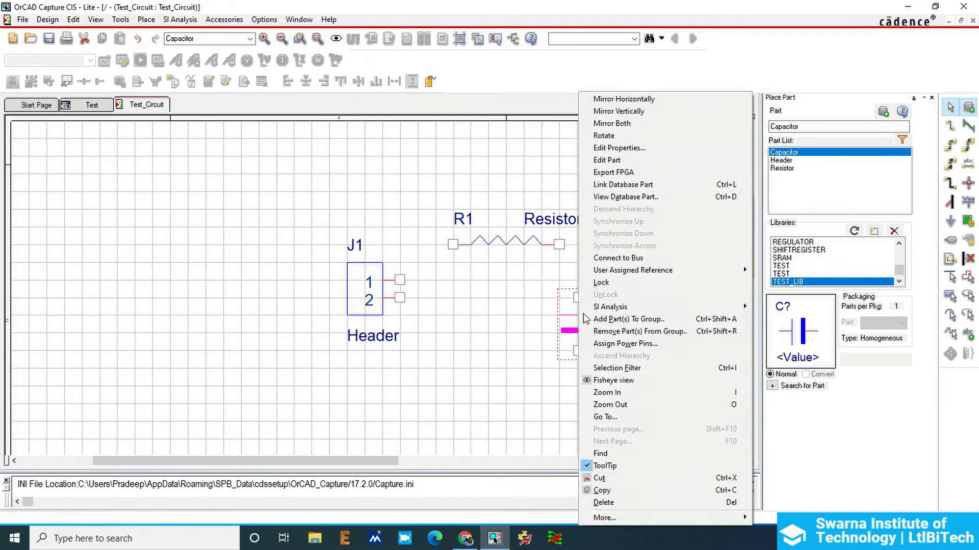
# Deselect the schematic, then select capacitor C1 and bring up its context menu
pyautogui.click(467, 291)
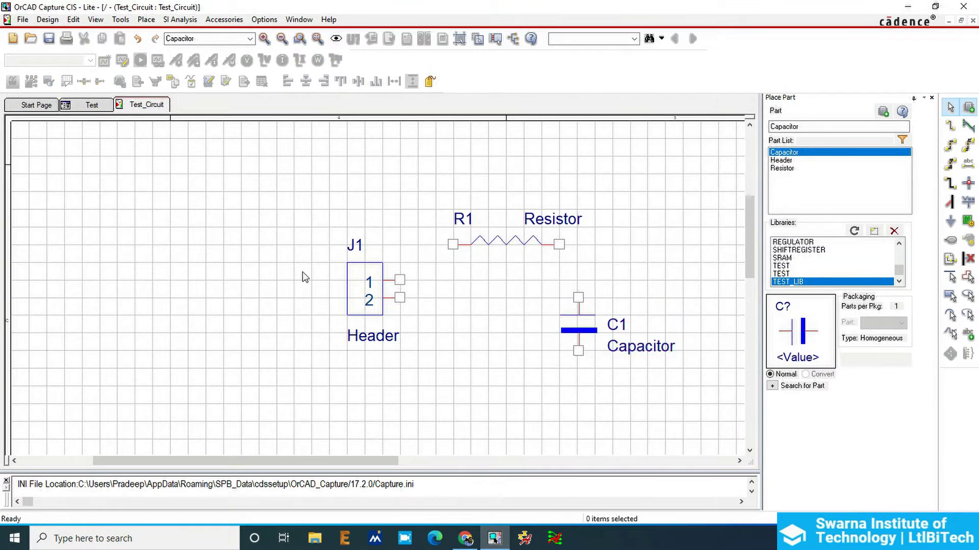
pyautogui.moveTo(321, 457); pyautogui.dragTo(387, 457)
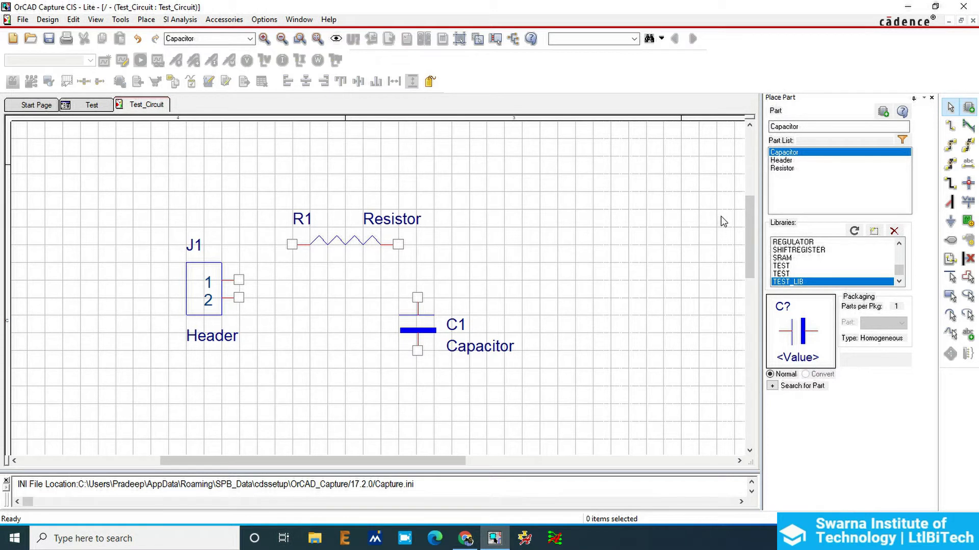
pyautogui.click(415, 324)
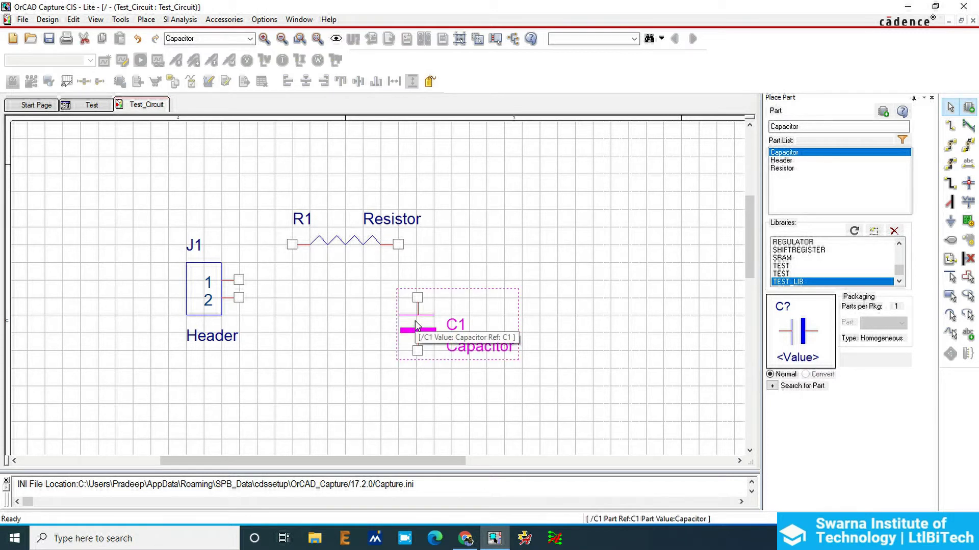
pyautogui.rightClick(415, 324)
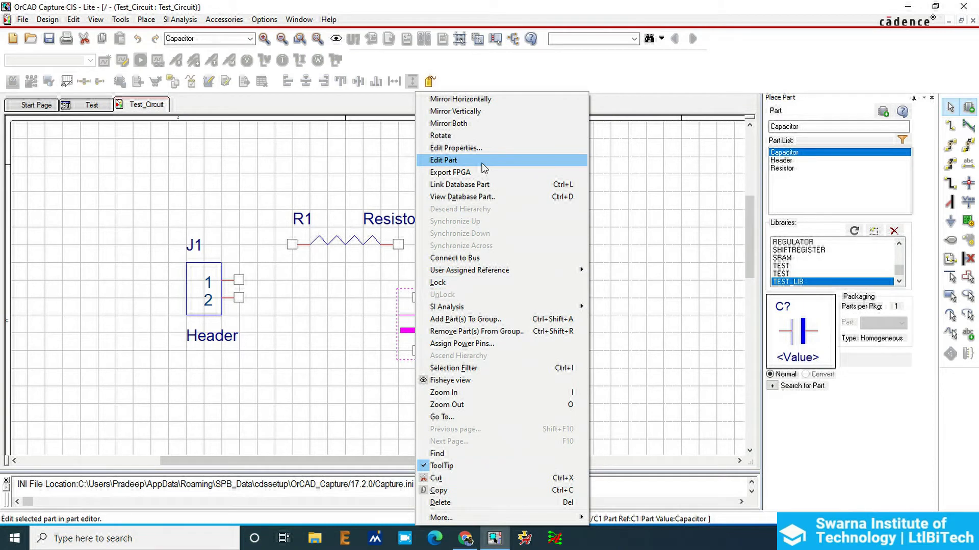
# Edit capacitor C1's part and raise its dashed body outline's bottom edge to the plate
pyautogui.click(483, 168)
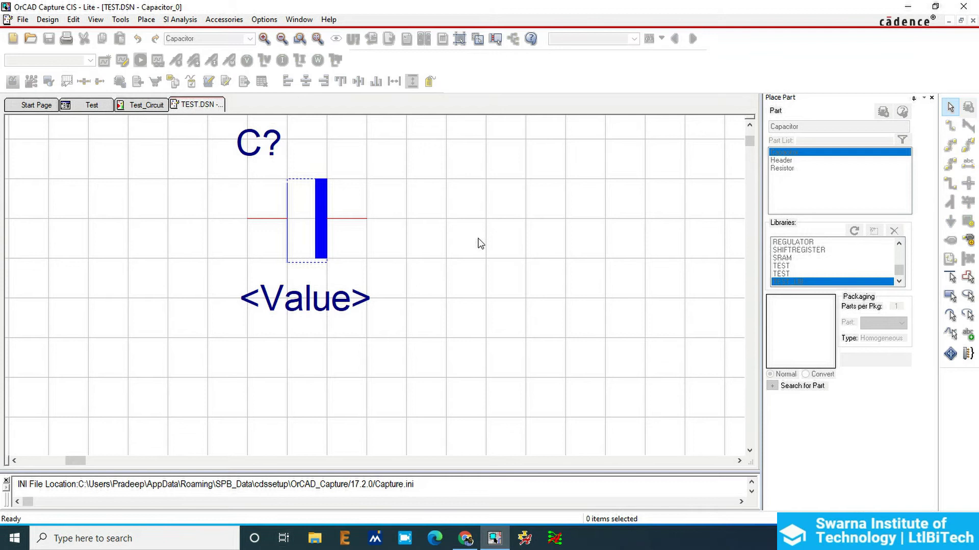
pyautogui.click(285, 207)
pyautogui.moveTo(287, 267); pyautogui.dragTo(288, 260)
# Close the part editor, choosing Update Current and suppressing future Undo Warning boxes
pyautogui.rightClick(199, 105)
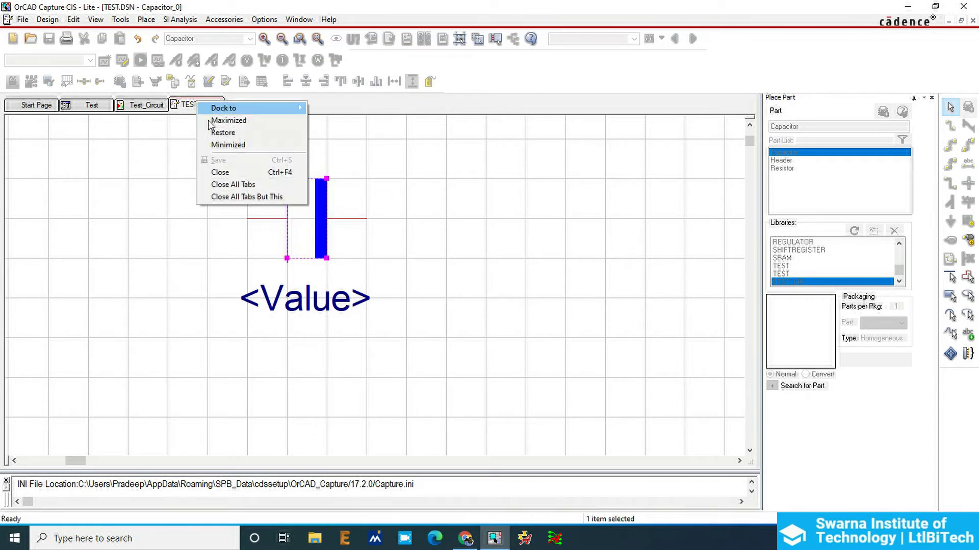
pyautogui.click(232, 174)
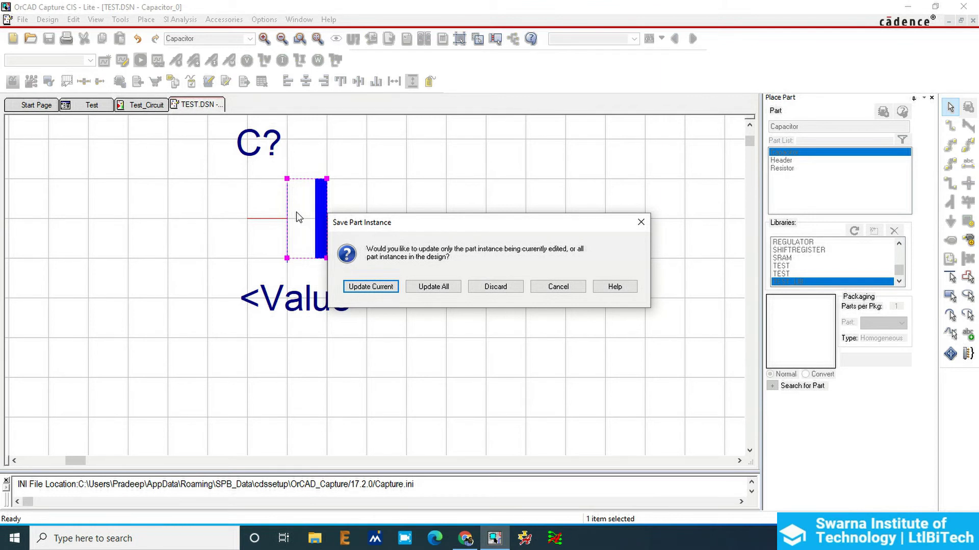
pyautogui.click(379, 288)
pyautogui.click(440, 286)
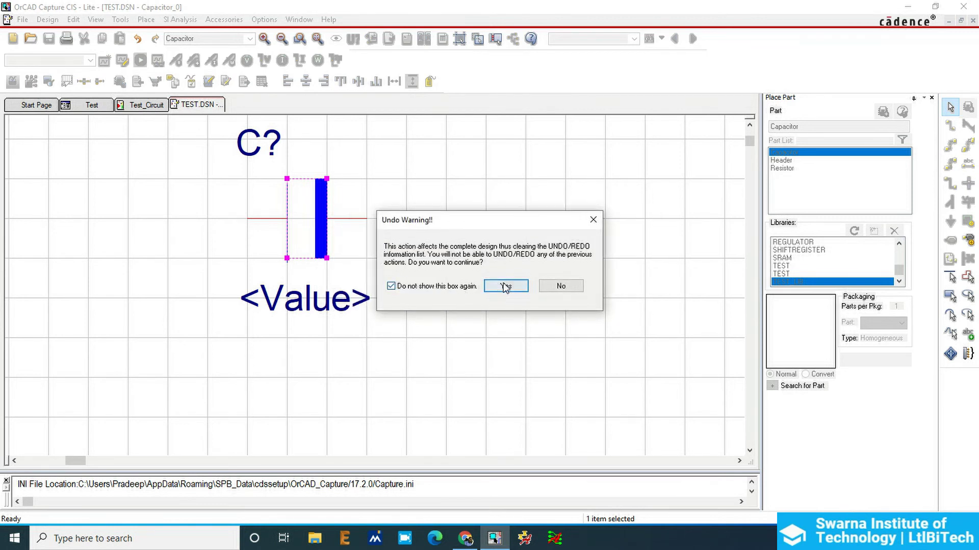